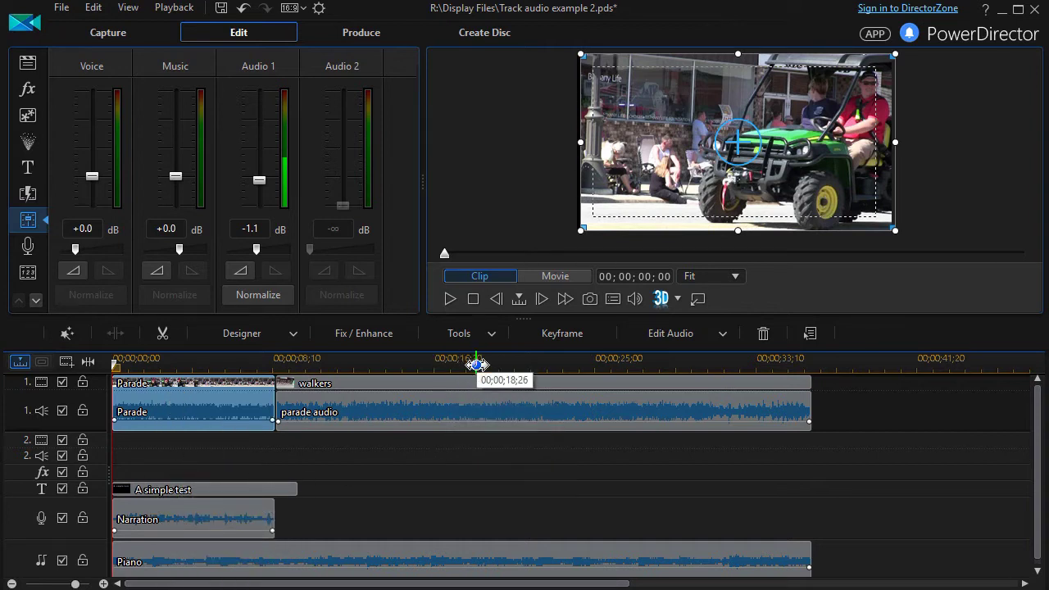
Scrub the playhead into the walkers clip, return it to the start, and select the Parade clip
{"action": "left_click", "coordinate": [477, 364]}
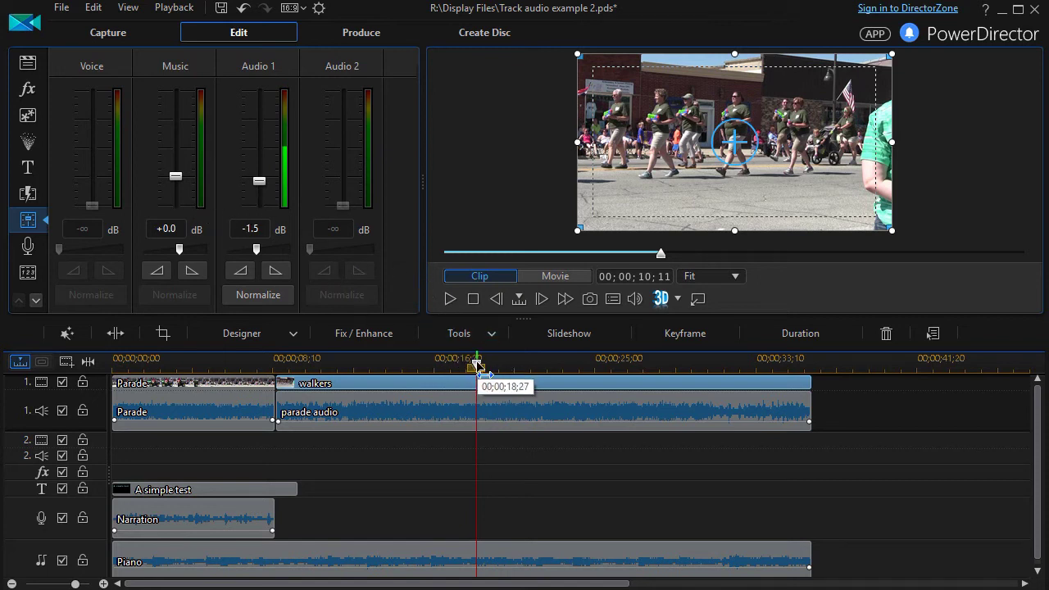
{"action": "left_click", "coordinate": [478, 367]}
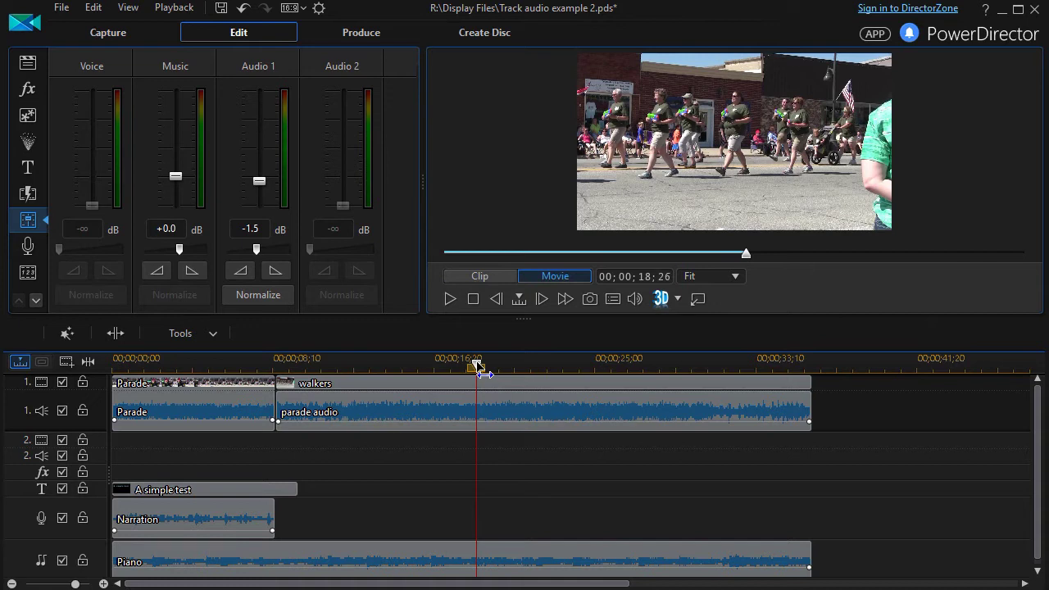
{"action": "left_click_drag", "start_coordinate": [478, 369], "coordinate": [62, 373]}
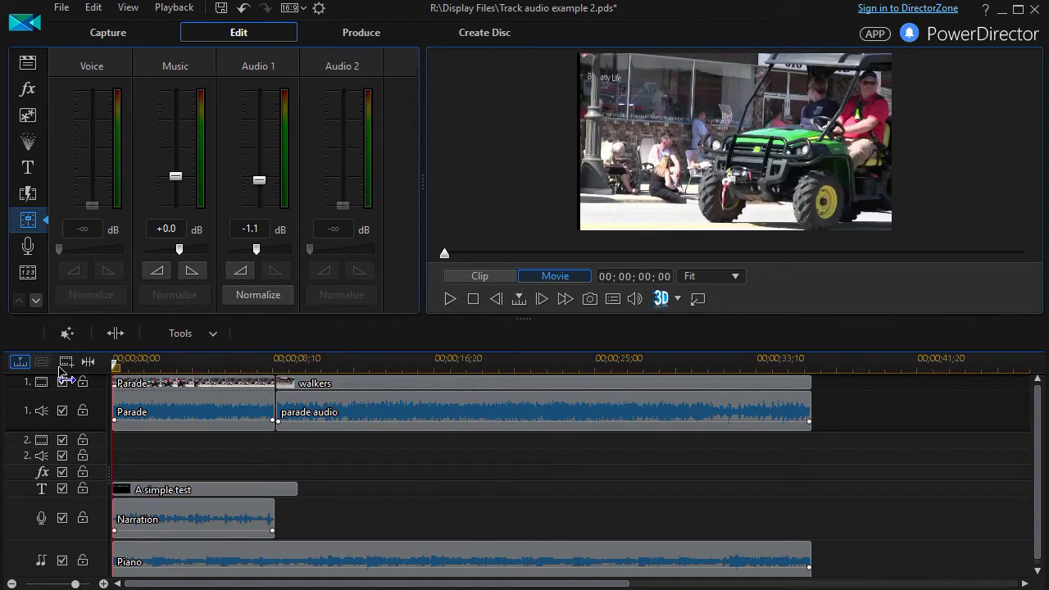
{"action": "left_click", "coordinate": [225, 420]}
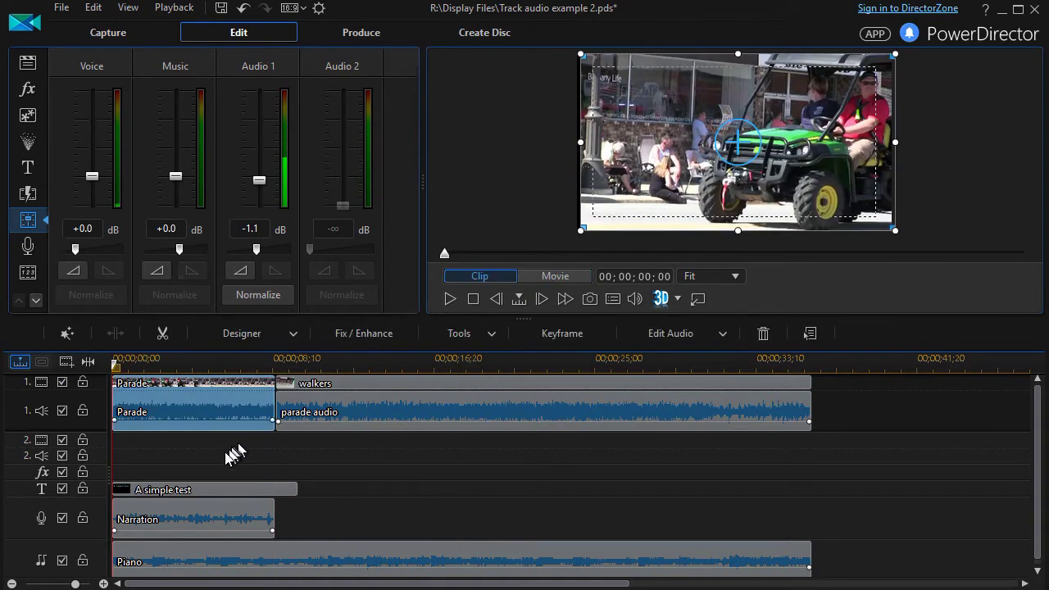
Preview the opening and pause at 00;00;03;11 with the A simple test title showing
{"action": "left_click", "coordinate": [452, 298]}
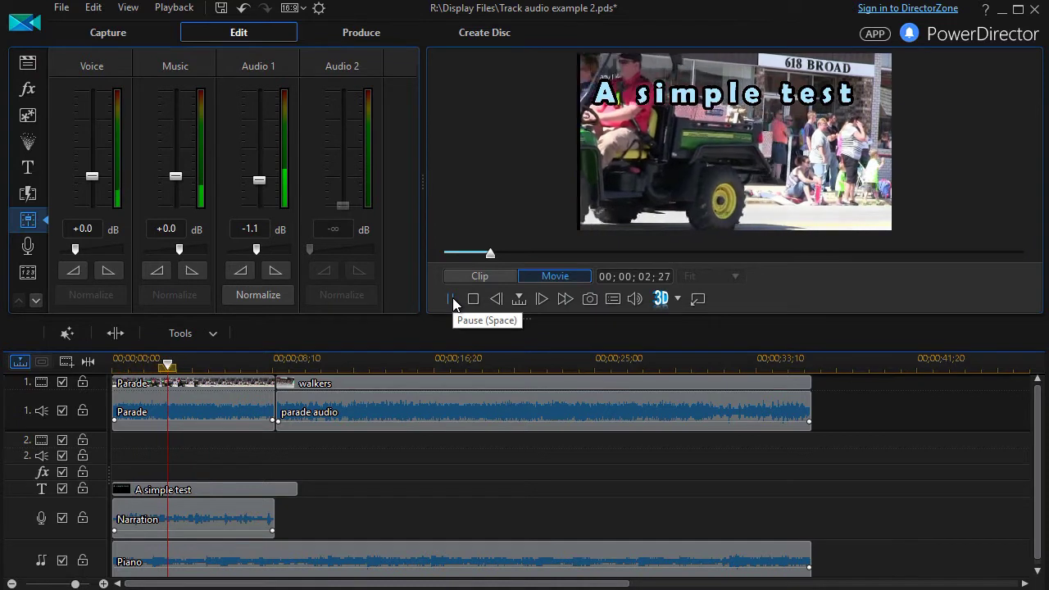
{"action": "left_click", "coordinate": [452, 298]}
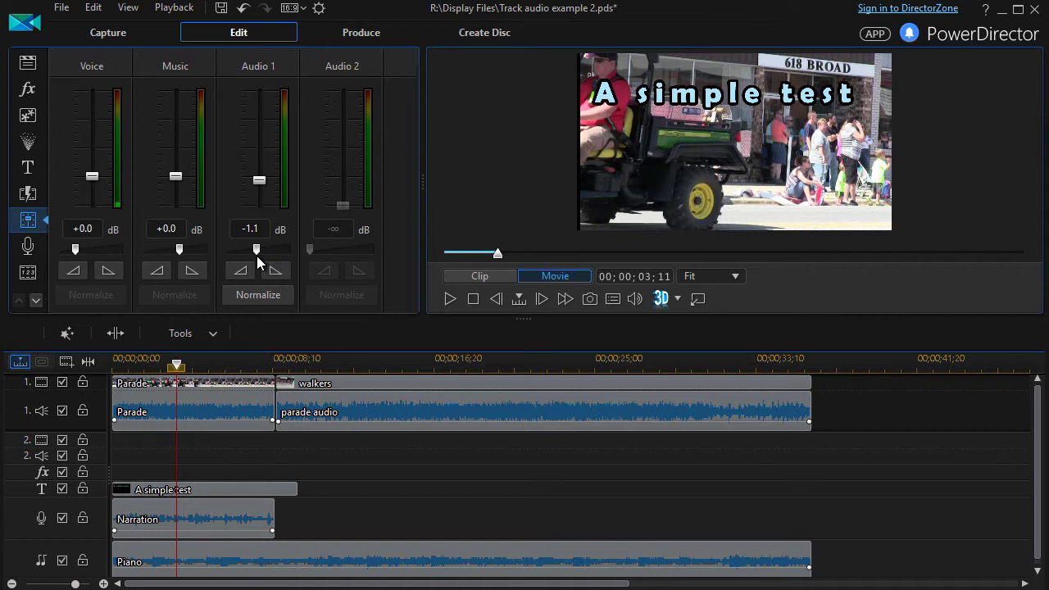
{"action": "mouse_move", "coordinate": [259, 254]}
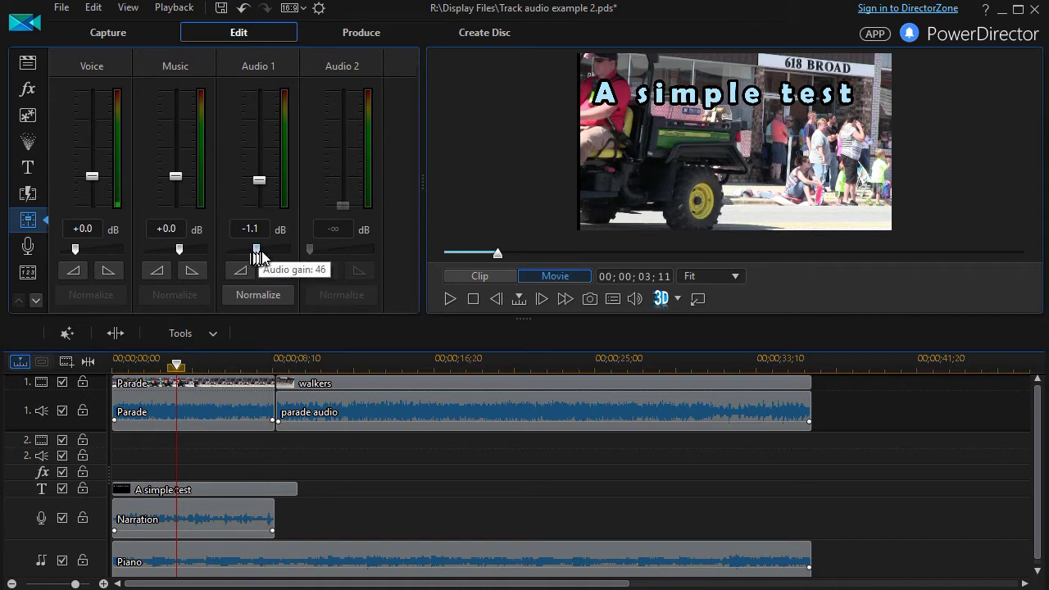
Lower the Audio 1 gain from 46 to about 34, then select the Parade audio clip
{"action": "left_click_drag", "start_coordinate": [259, 253], "coordinate": [240, 256]}
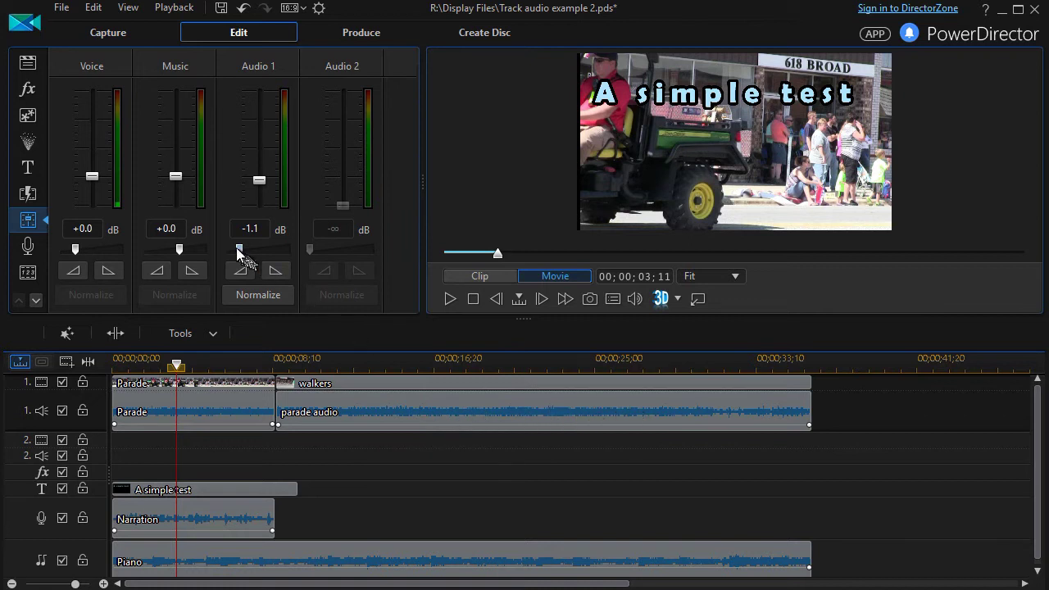
{"action": "left_click_drag", "start_coordinate": [237, 248], "coordinate": [247, 254]}
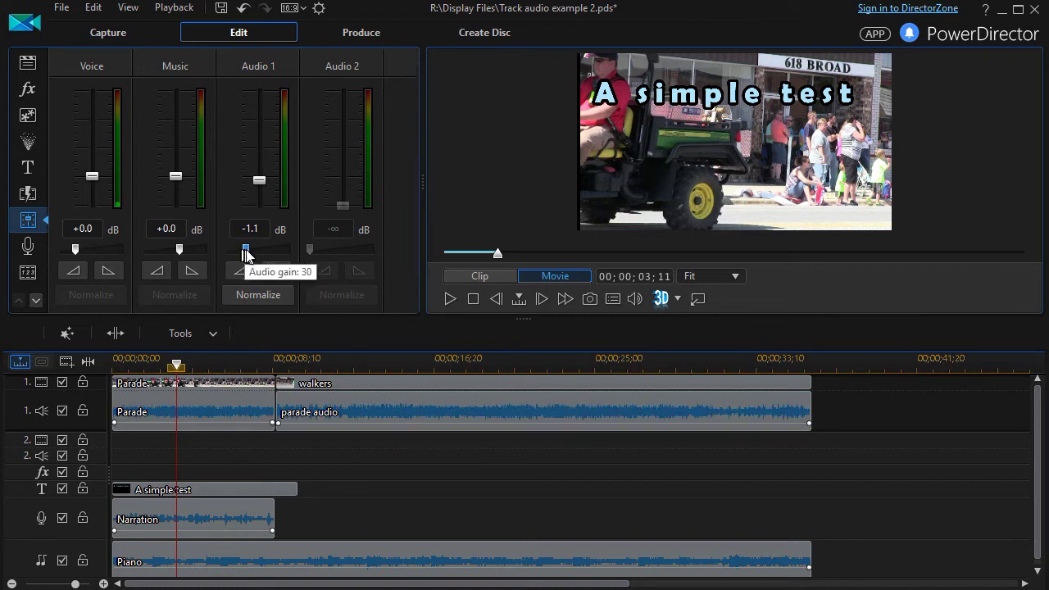
{"action": "left_click", "coordinate": [114, 421]}
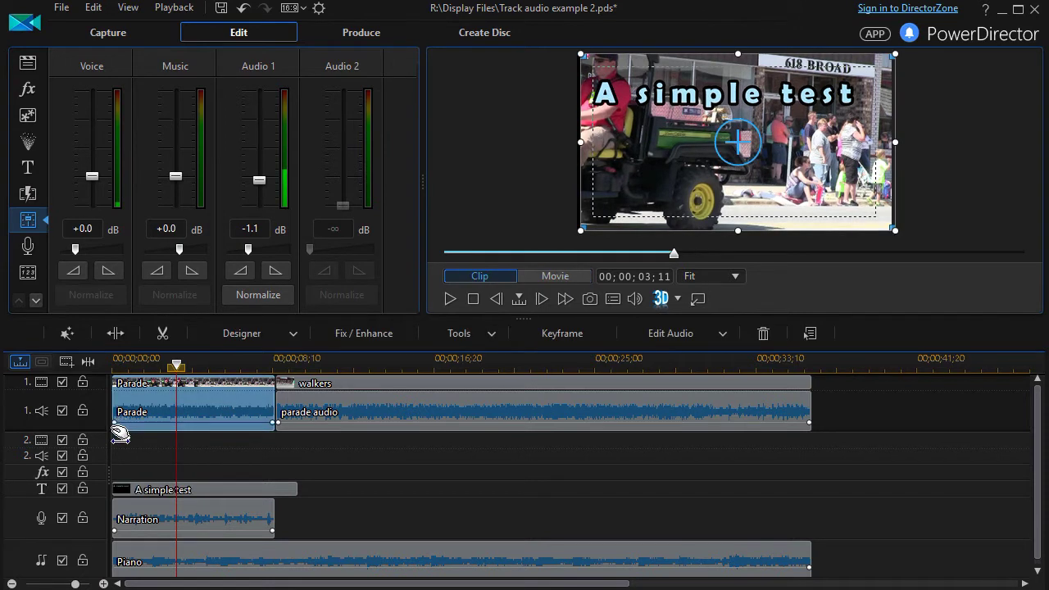
Add a mid-clip volume keyframe to the Parade clip and drag keyframes to shape its volume down to -5.7 dB
{"action": "mouse_move", "coordinate": [120, 429]}
{"action": "left_click_drag", "start_coordinate": [119, 429], "coordinate": [114, 425]}
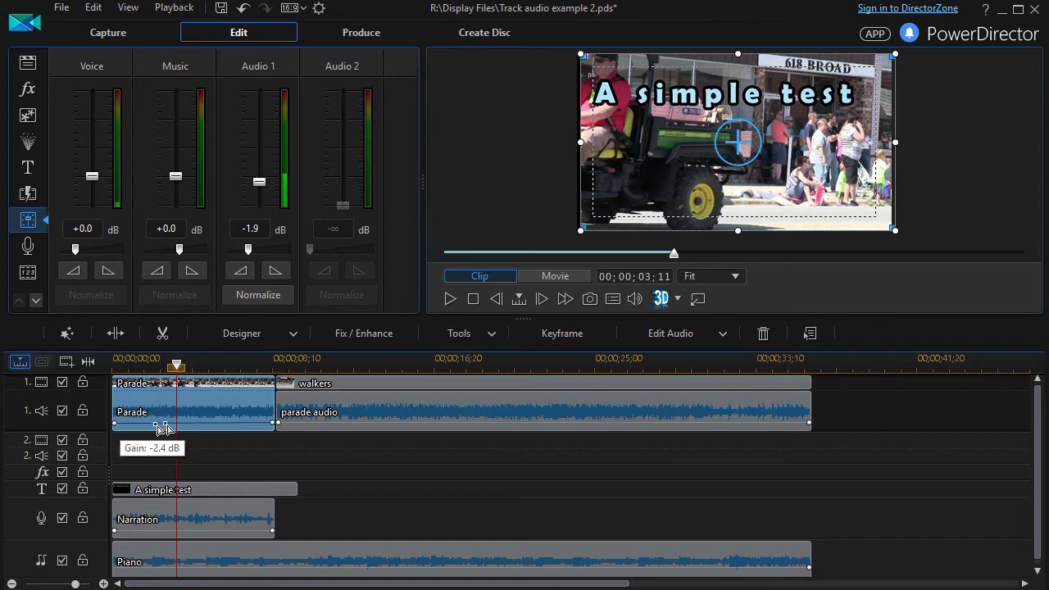
{"action": "left_click", "coordinate": [212, 426]}
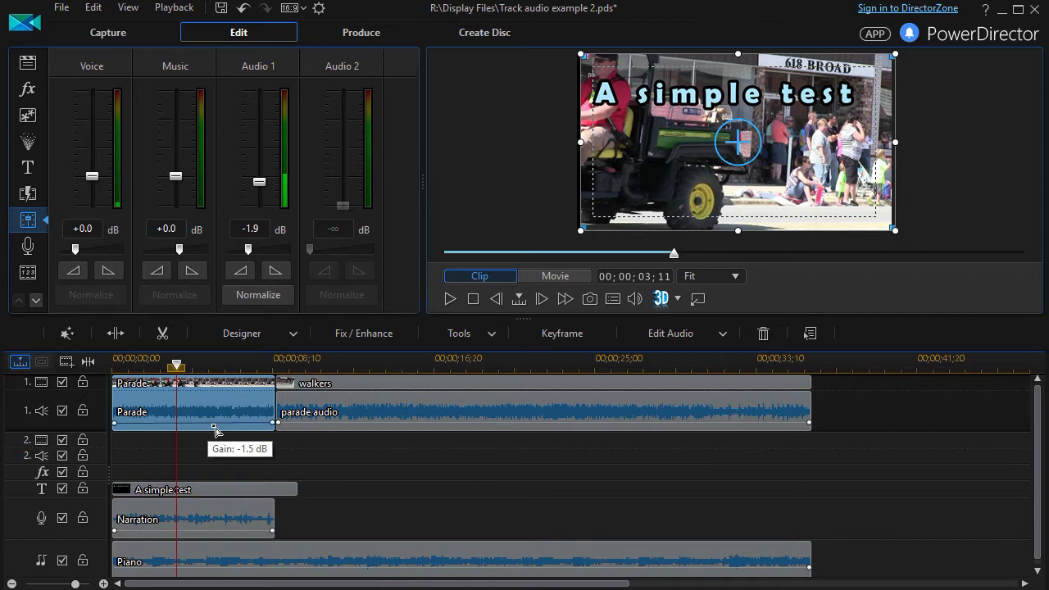
{"action": "left_click", "coordinate": [206, 423]}
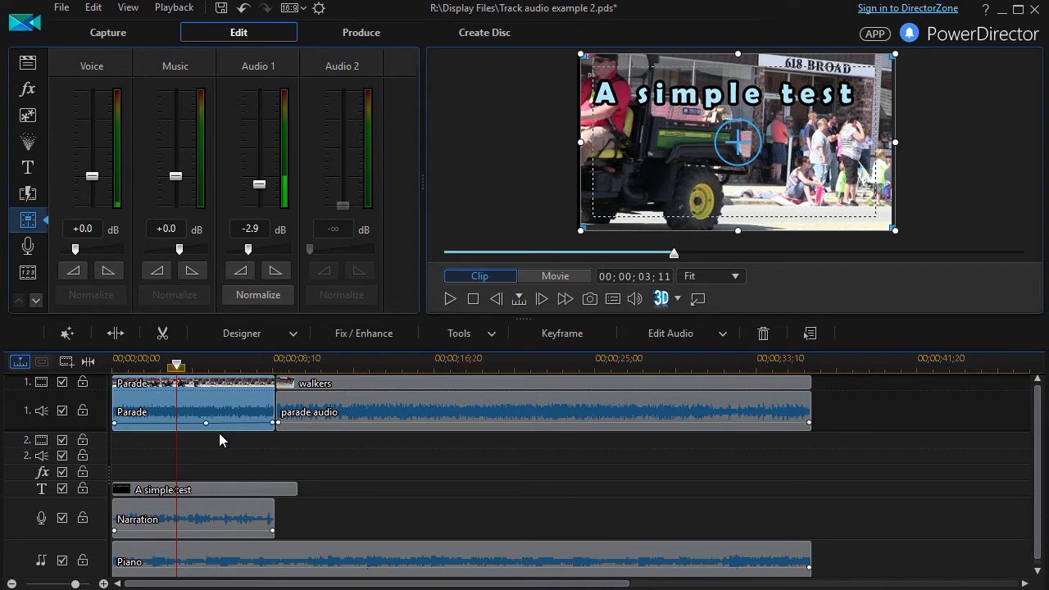
{"action": "left_click_drag", "start_coordinate": [205, 424], "coordinate": [207, 424]}
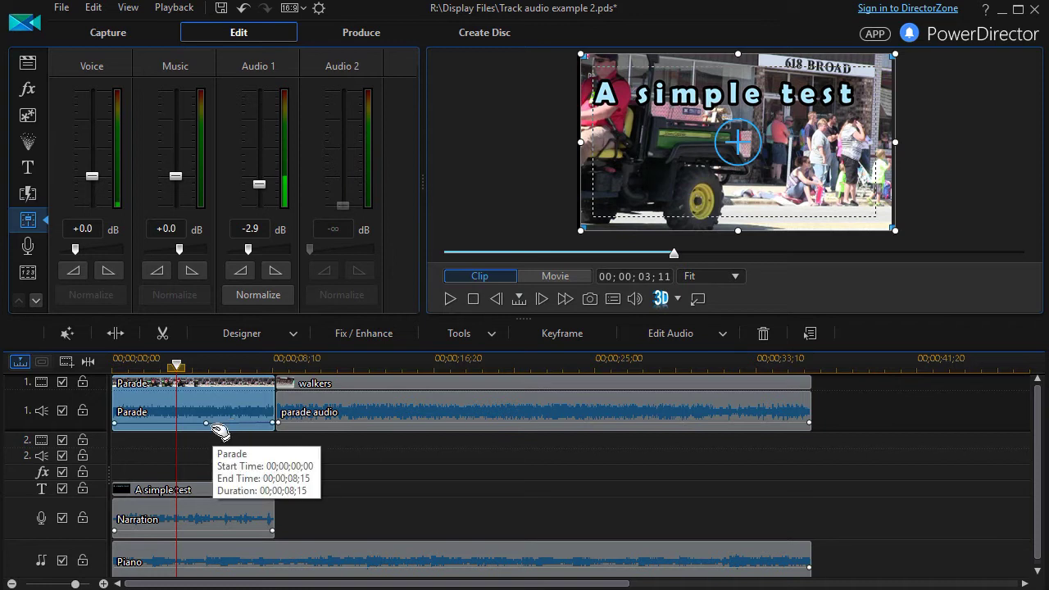
{"action": "left_click_drag", "start_coordinate": [211, 432], "coordinate": [206, 332]}
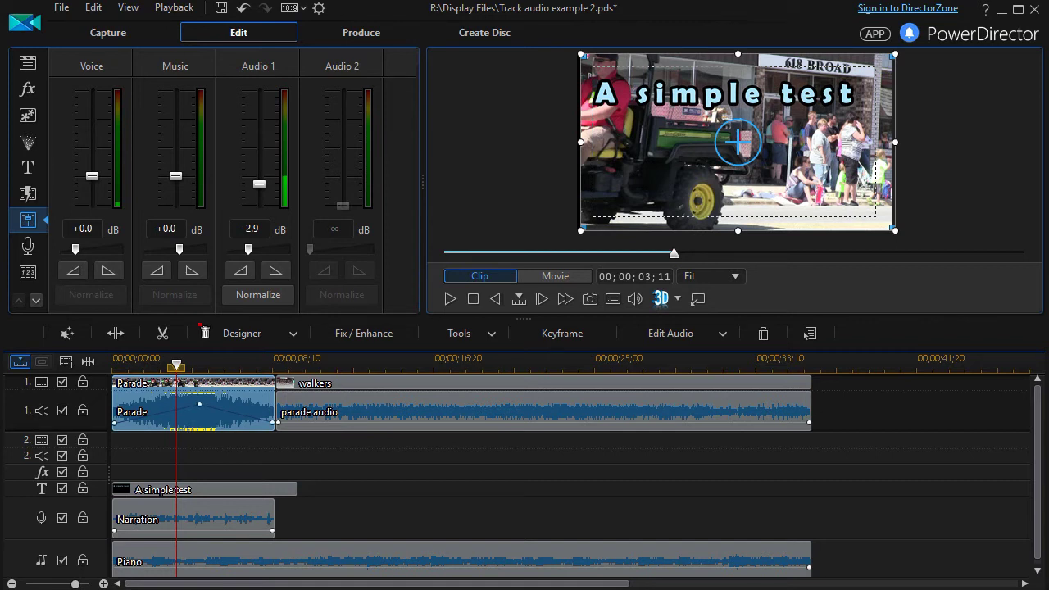
{"action": "left_click_drag", "start_coordinate": [204, 333], "coordinate": [203, 334]}
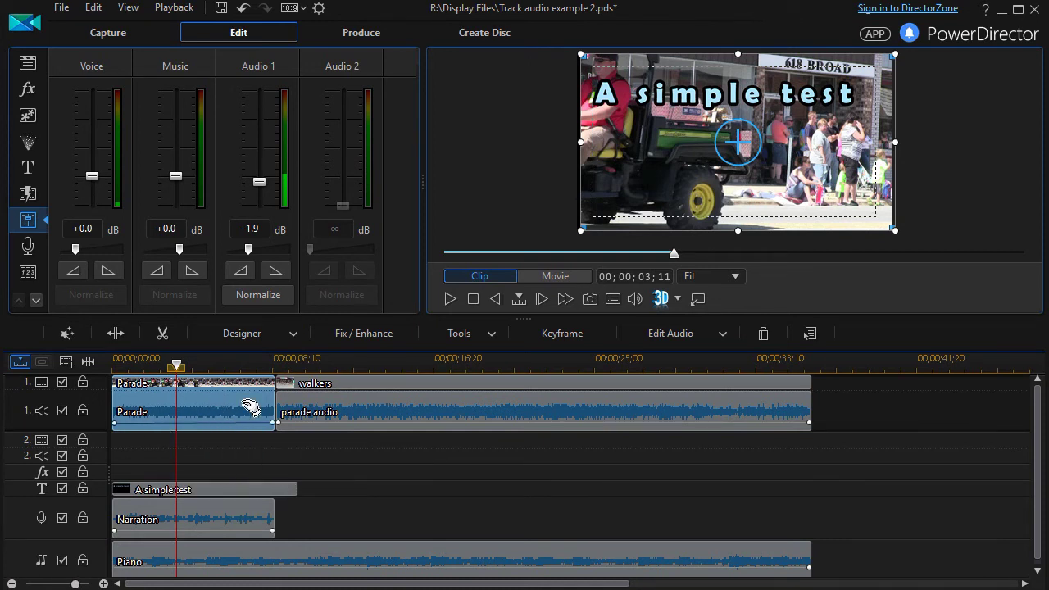
Restore the Parade clip to its original +0.0 dB volume and return the playhead to the start
{"action": "right_click", "coordinate": [244, 410]}
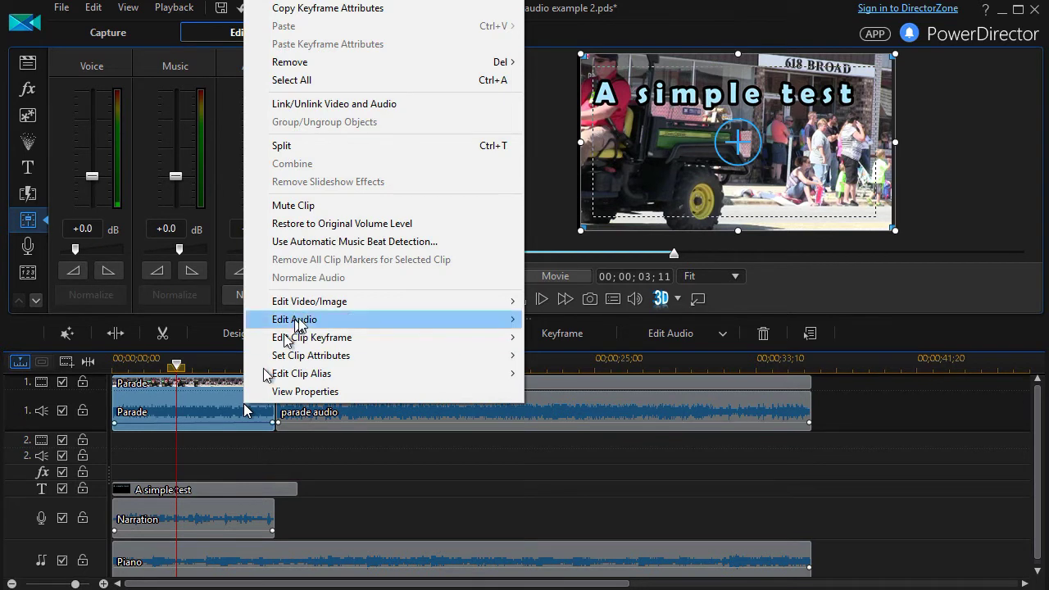
{"action": "left_click", "coordinate": [328, 223]}
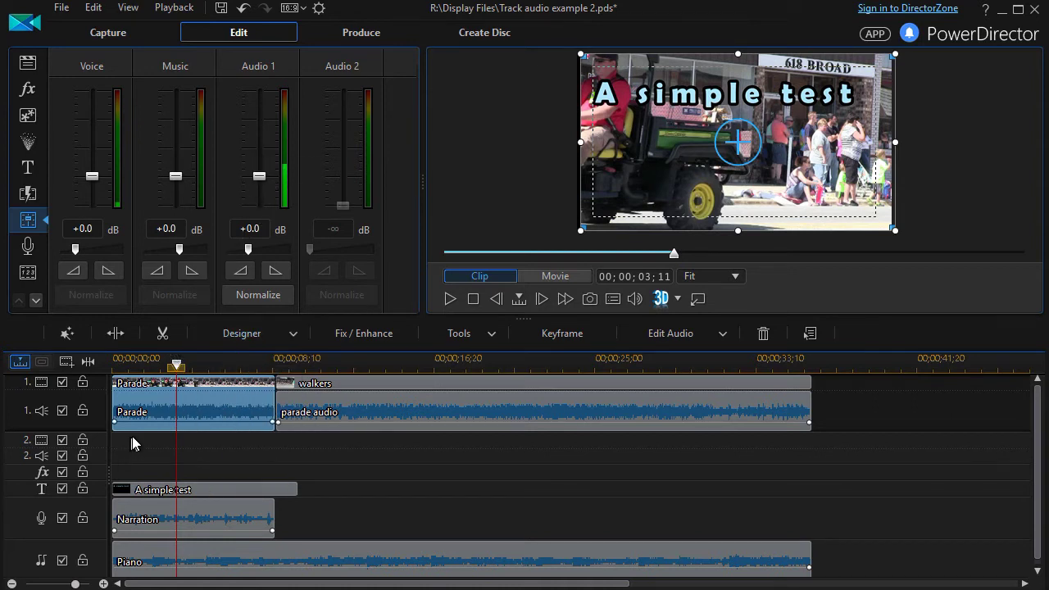
{"action": "key", "text": "Home"}
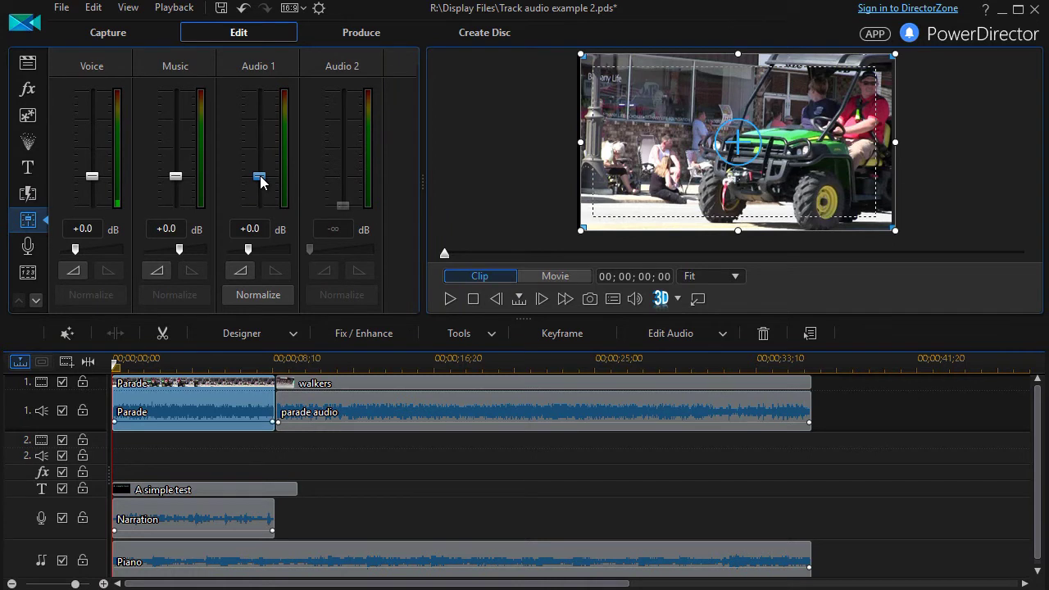
Lower the Parade audio with Audio 1 keyframes at its start (-18.4 dB) and end, then play back
{"action": "left_click_drag", "start_coordinate": [259, 190], "coordinate": [260, 209]}
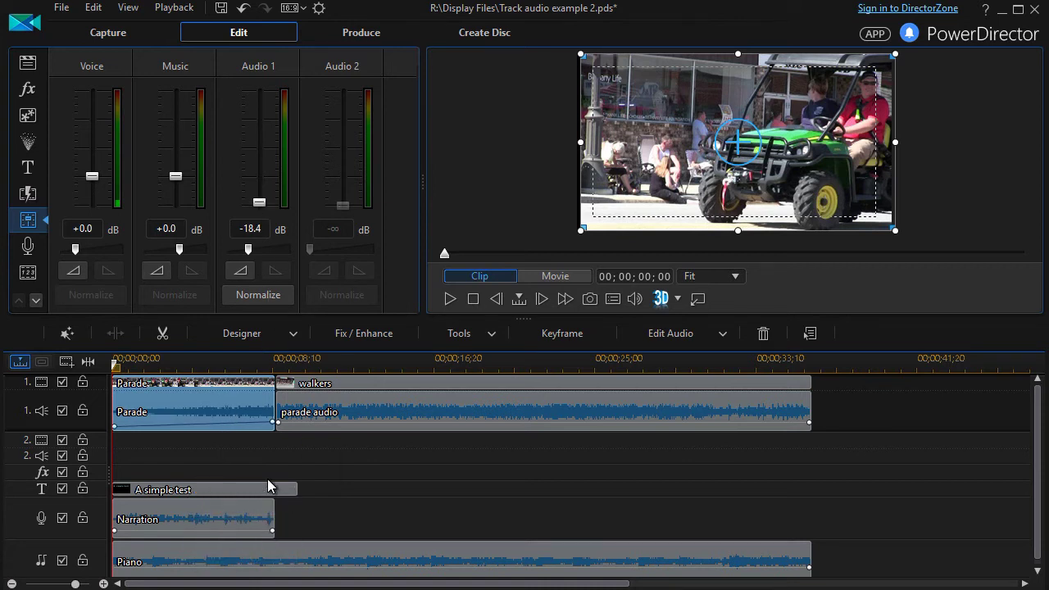
{"action": "key", "text": "End"}
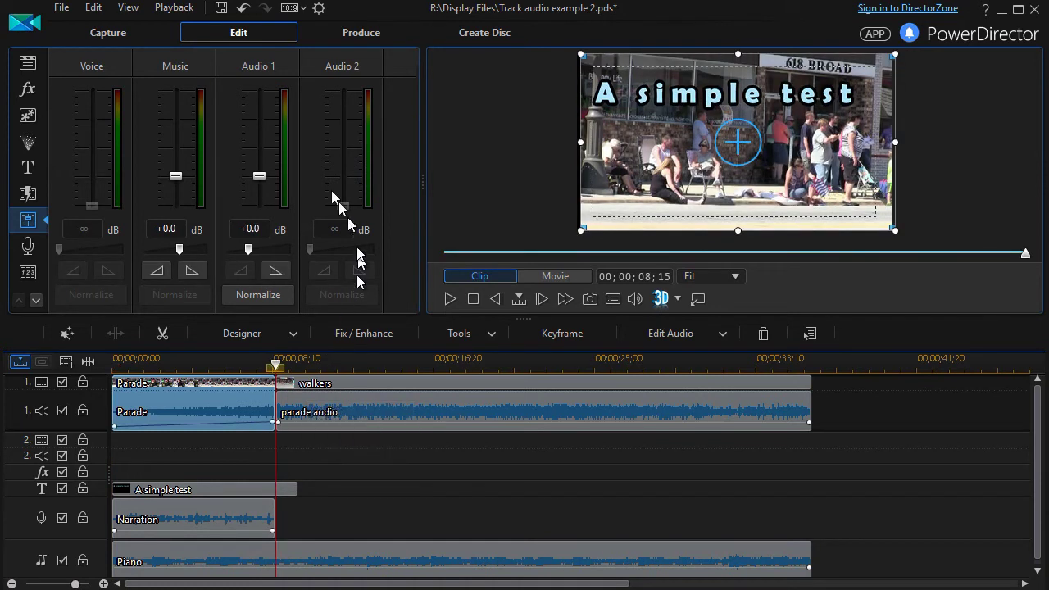
{"action": "left_click", "coordinate": [262, 206]}
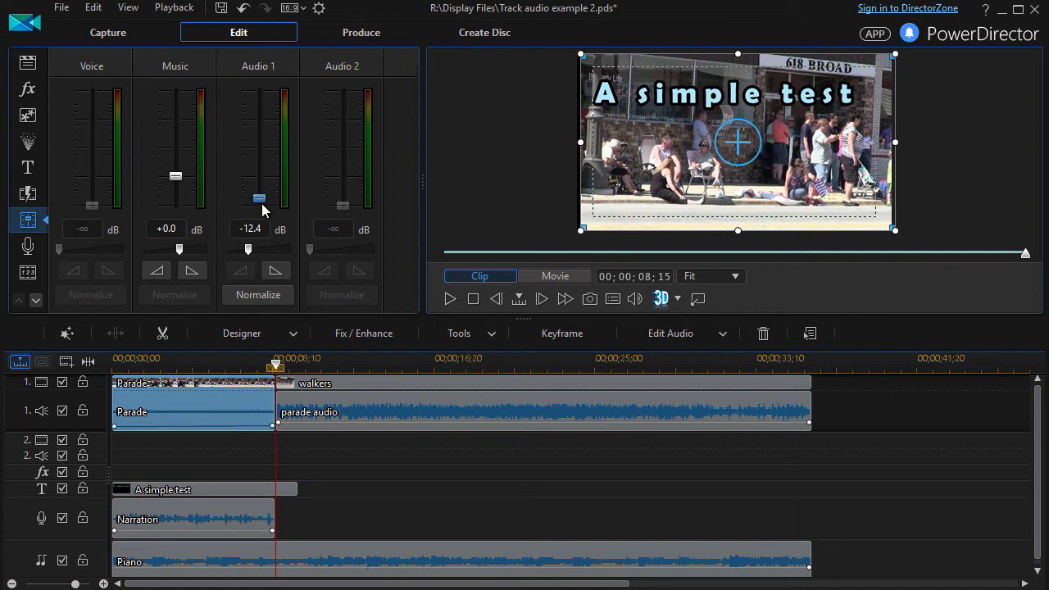
{"action": "left_click_drag", "start_coordinate": [261, 207], "coordinate": [262, 203]}
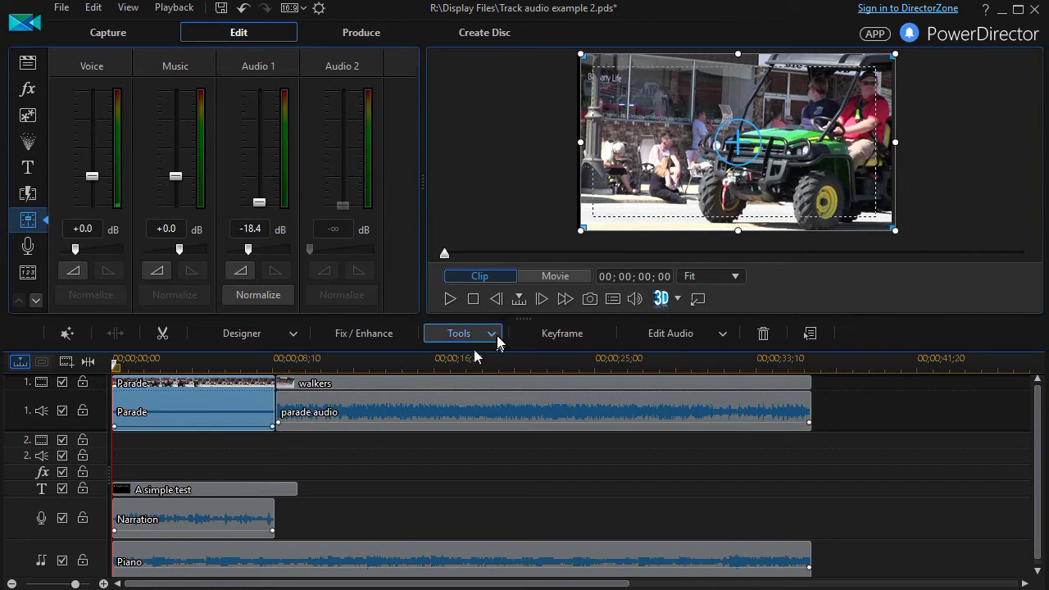
{"action": "left_click", "coordinate": [450, 298]}
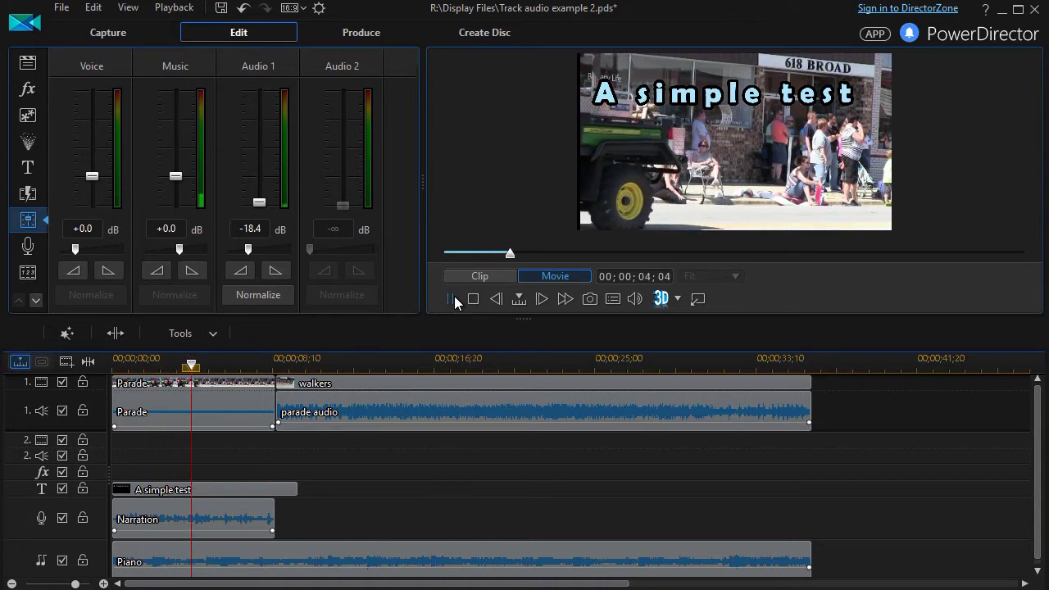
{"action": "left_click", "coordinate": [452, 299]}
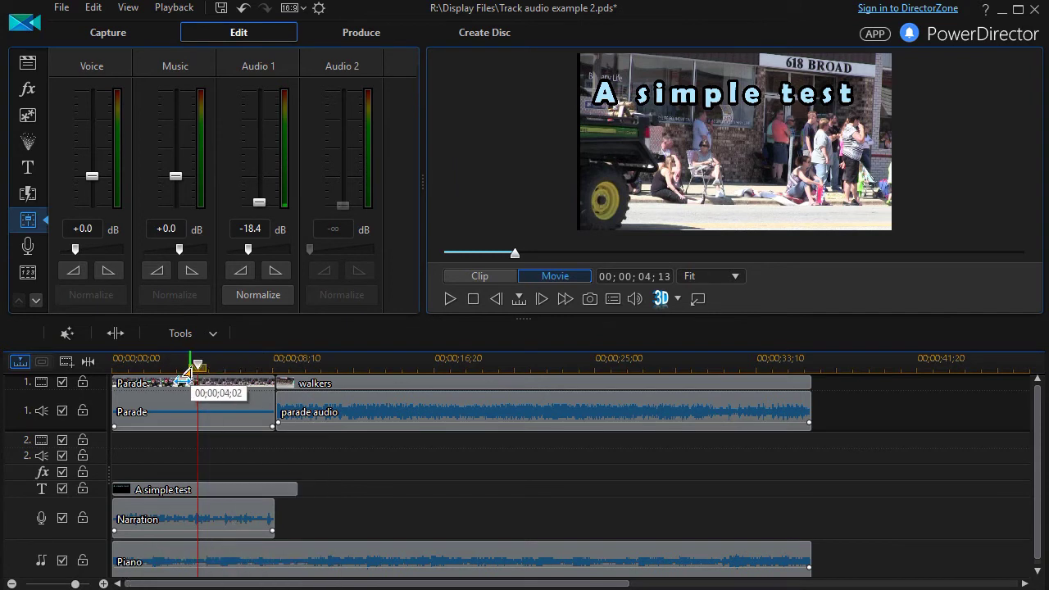
Silence the Piano music at the timeline start and raise it to about -0.4 dB two seconds in
{"action": "key", "text": "Home"}
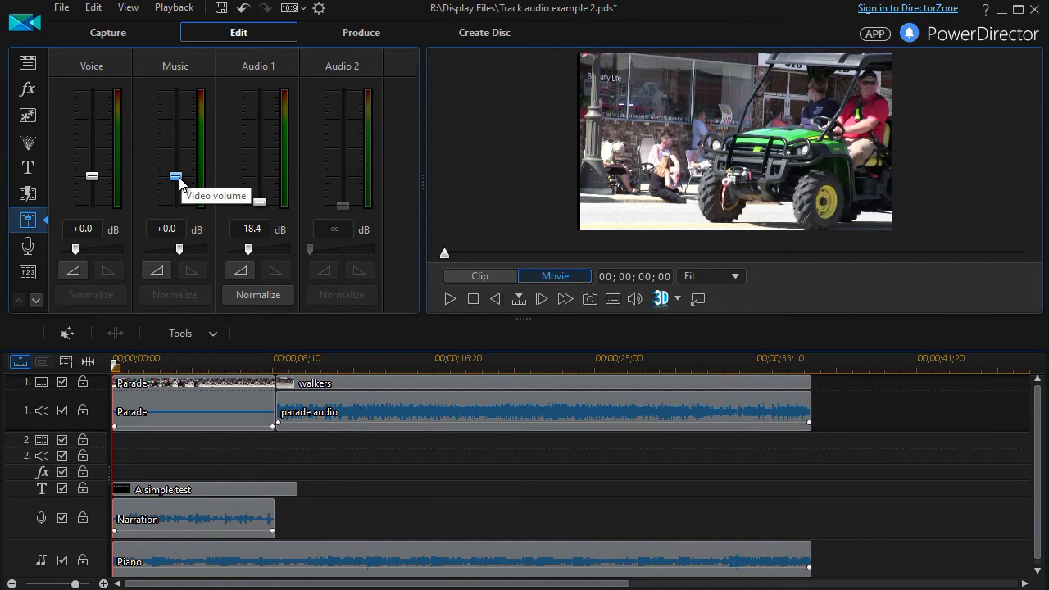
{"action": "left_click_drag", "start_coordinate": [181, 176], "coordinate": [179, 208]}
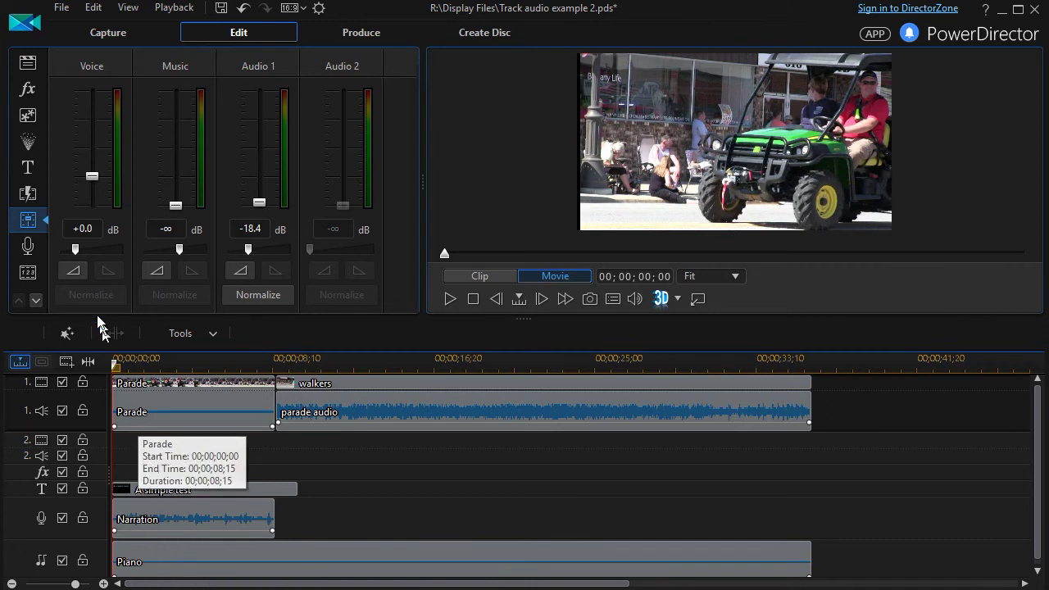
{"action": "left_click_drag", "start_coordinate": [113, 368], "coordinate": [157, 385]}
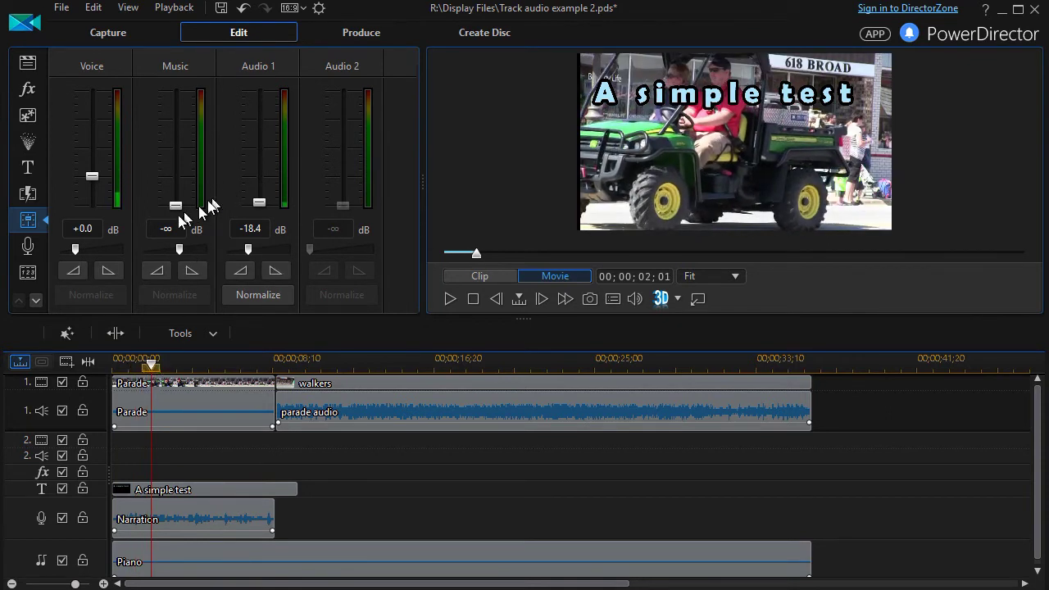
{"action": "left_click_drag", "start_coordinate": [177, 205], "coordinate": [184, 191]}
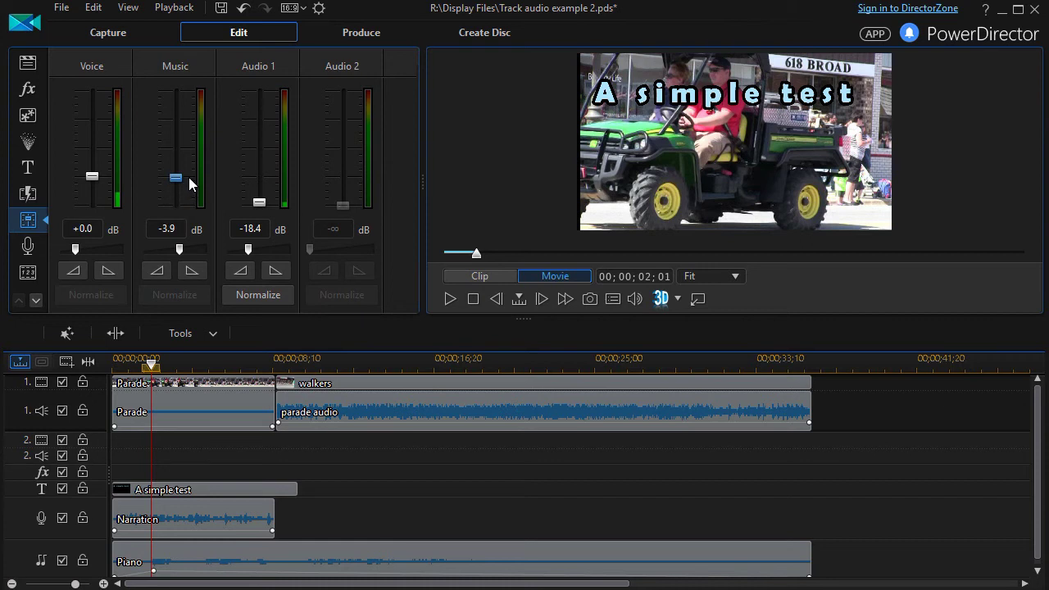
{"action": "left_click_drag", "start_coordinate": [189, 184], "coordinate": [188, 185]}
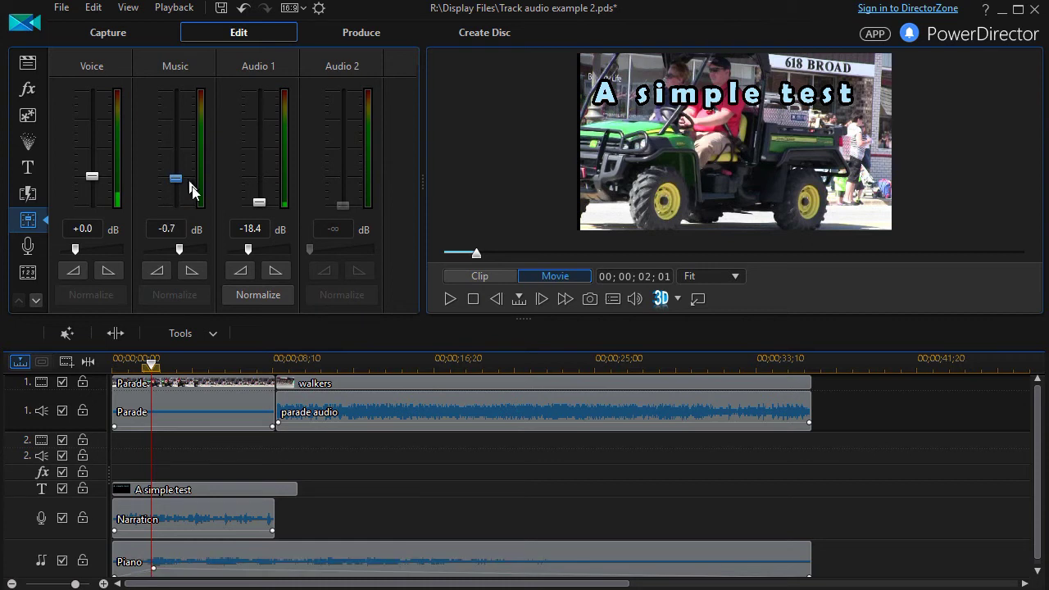
Raise the Piano to +3.6 dB around four seconds and +5.8 dB near 00;00;08;09, then return to the start
{"action": "left_click_drag", "start_coordinate": [151, 366], "coordinate": [205, 370]}
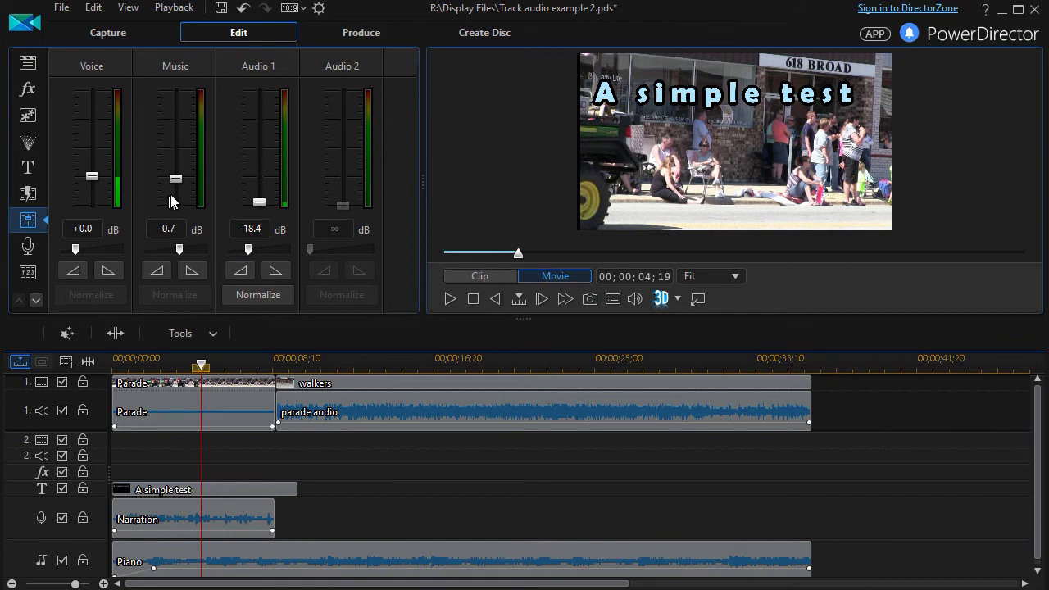
{"action": "left_click", "coordinate": [173, 172]}
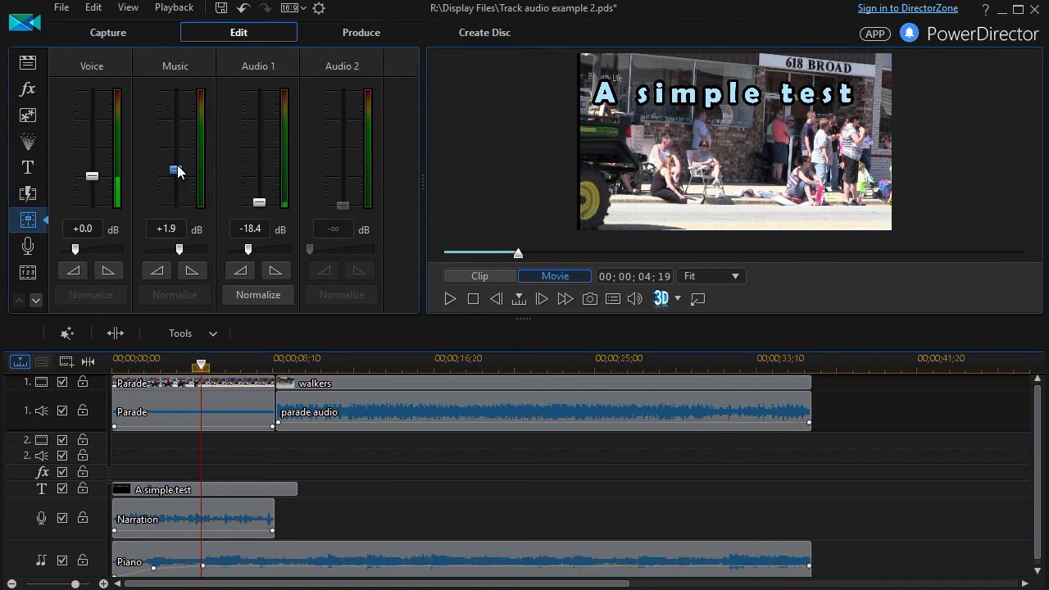
{"action": "left_click_drag", "start_coordinate": [178, 169], "coordinate": [177, 163]}
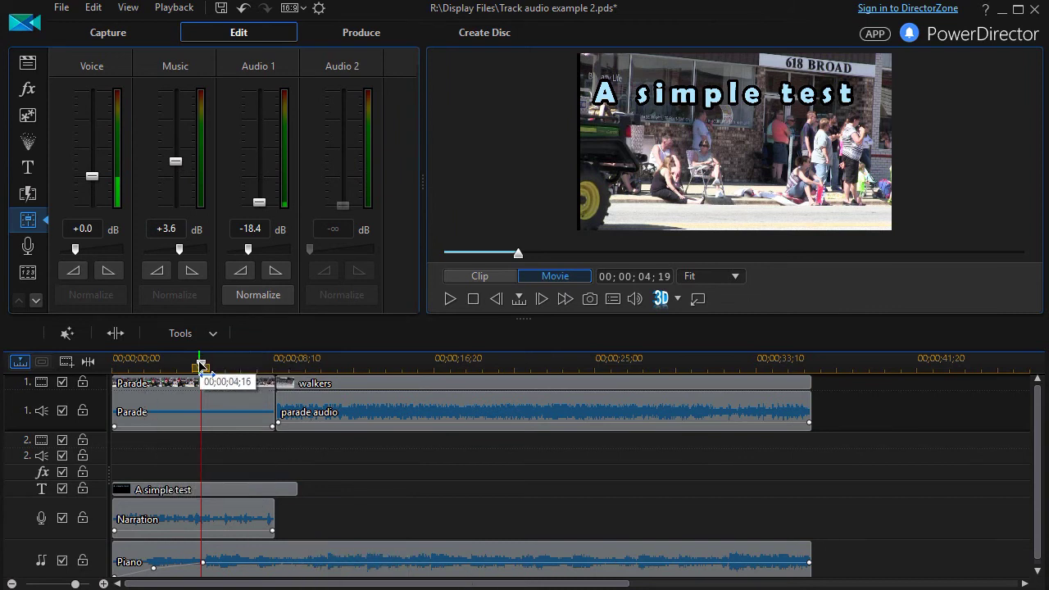
{"action": "left_click_drag", "start_coordinate": [202, 365], "coordinate": [272, 366]}
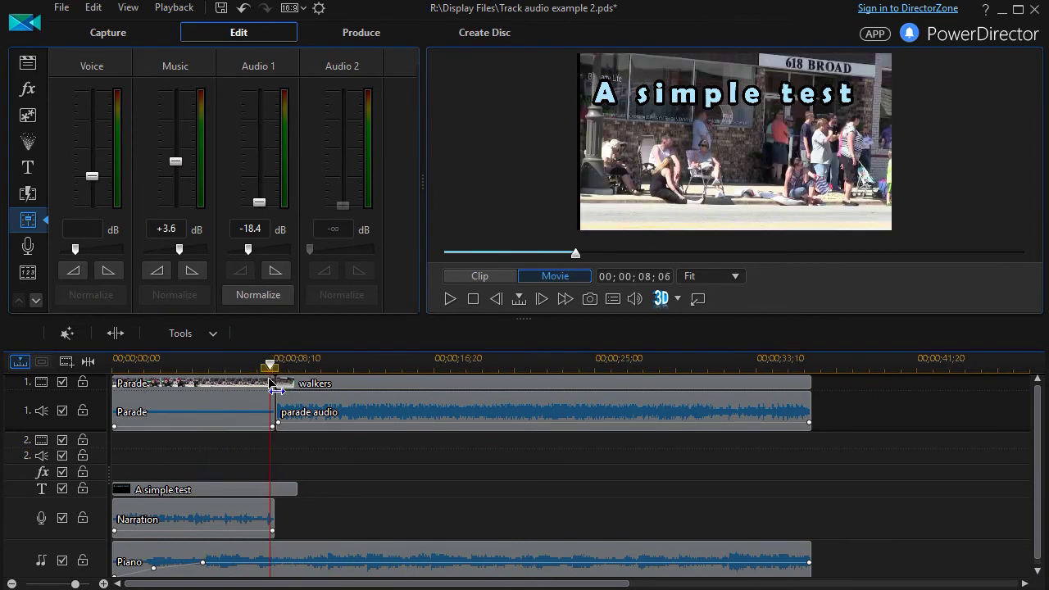
{"action": "left_click", "coordinate": [273, 366]}
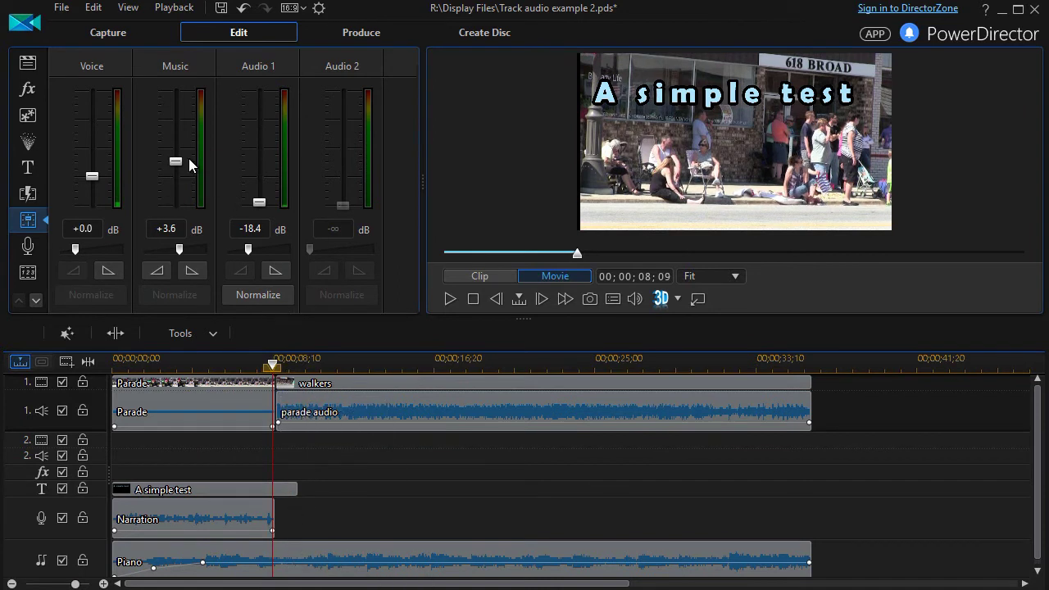
{"action": "left_click_drag", "start_coordinate": [174, 162], "coordinate": [173, 150]}
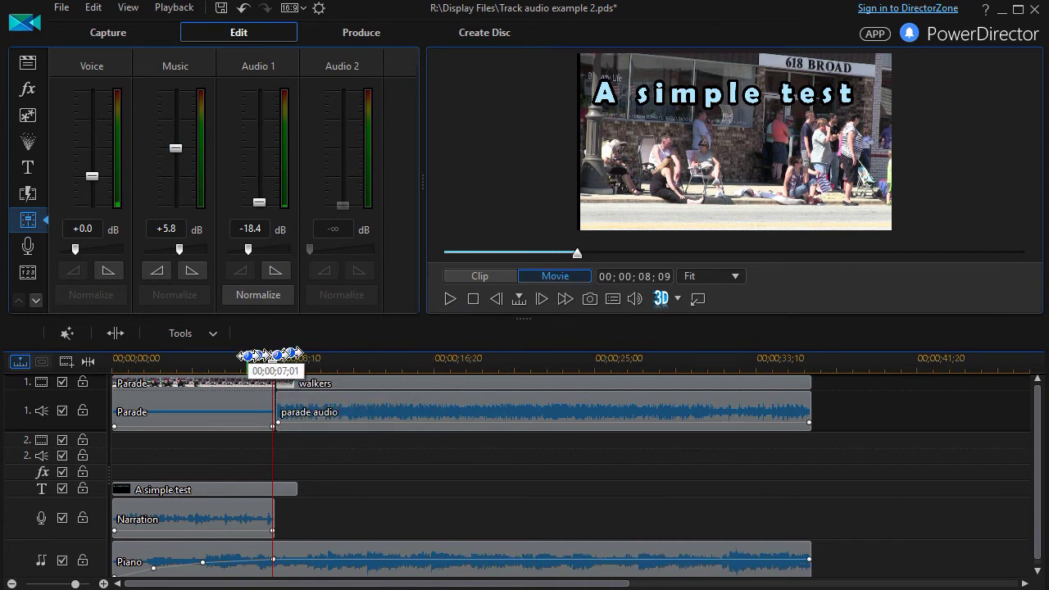
{"action": "left_click", "coordinate": [410, 414]}
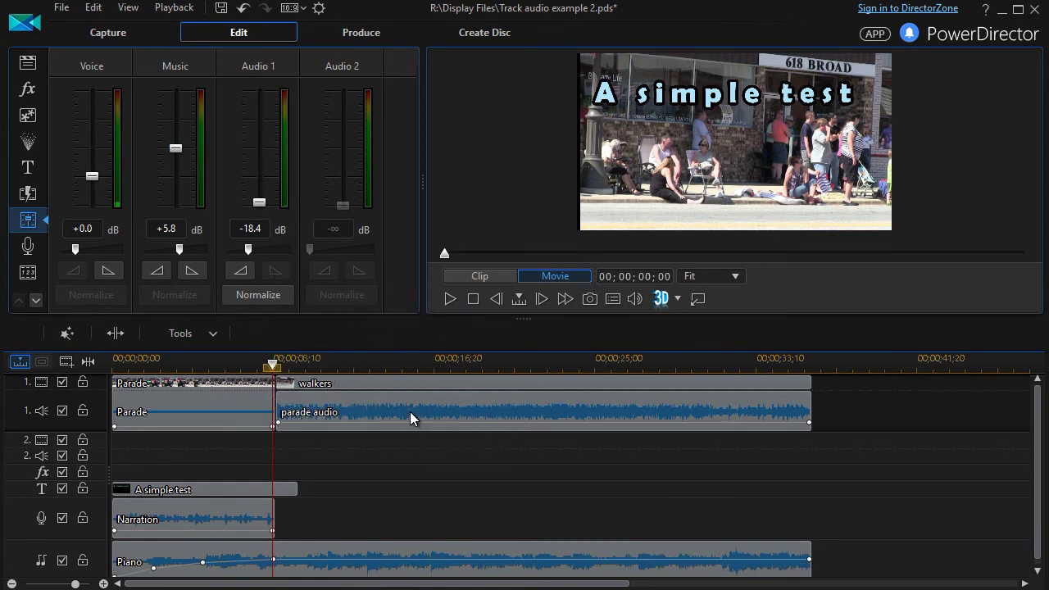
{"action": "key", "text": "Home"}
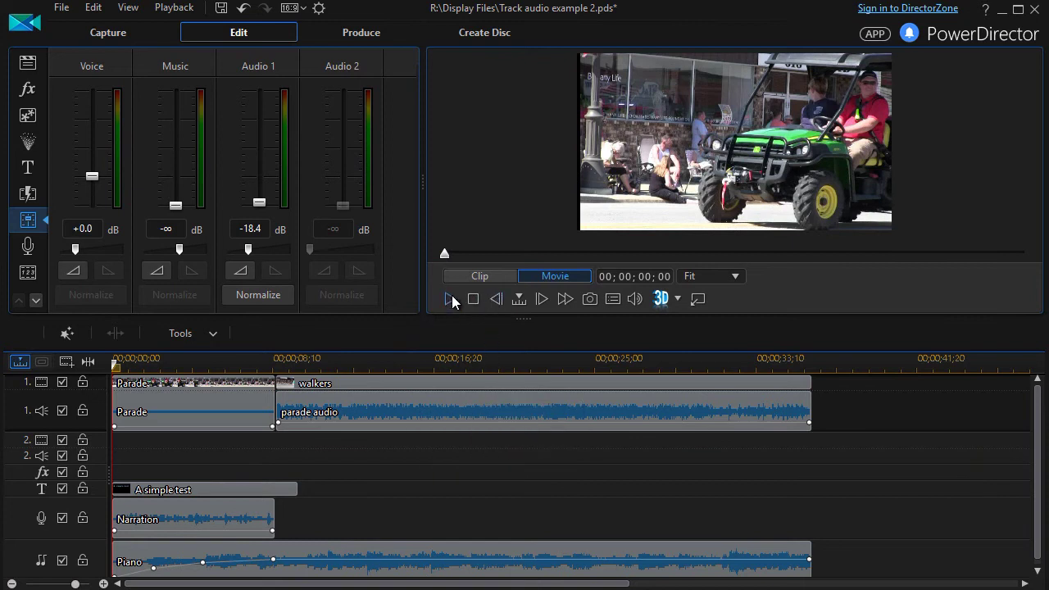
{"action": "left_click", "coordinate": [451, 298]}
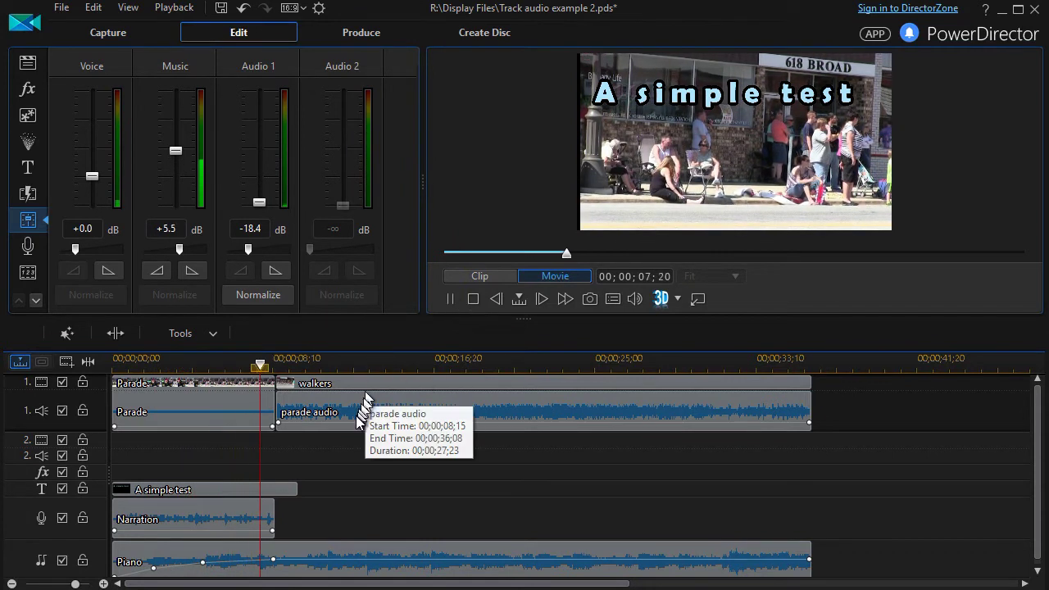
{"action": "left_click", "coordinate": [449, 299]}
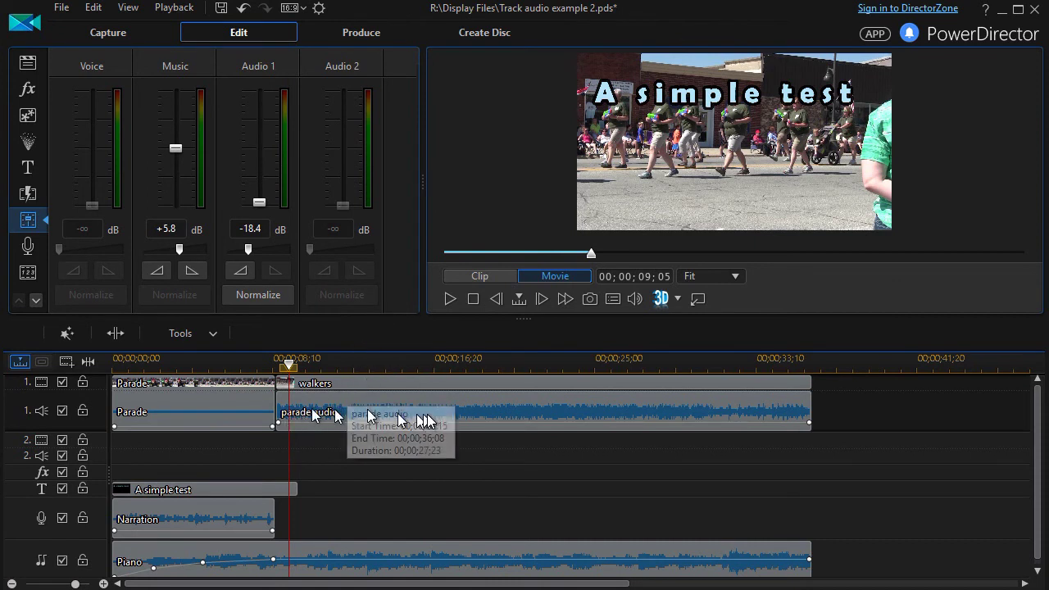
{"action": "left_click", "coordinate": [450, 300]}
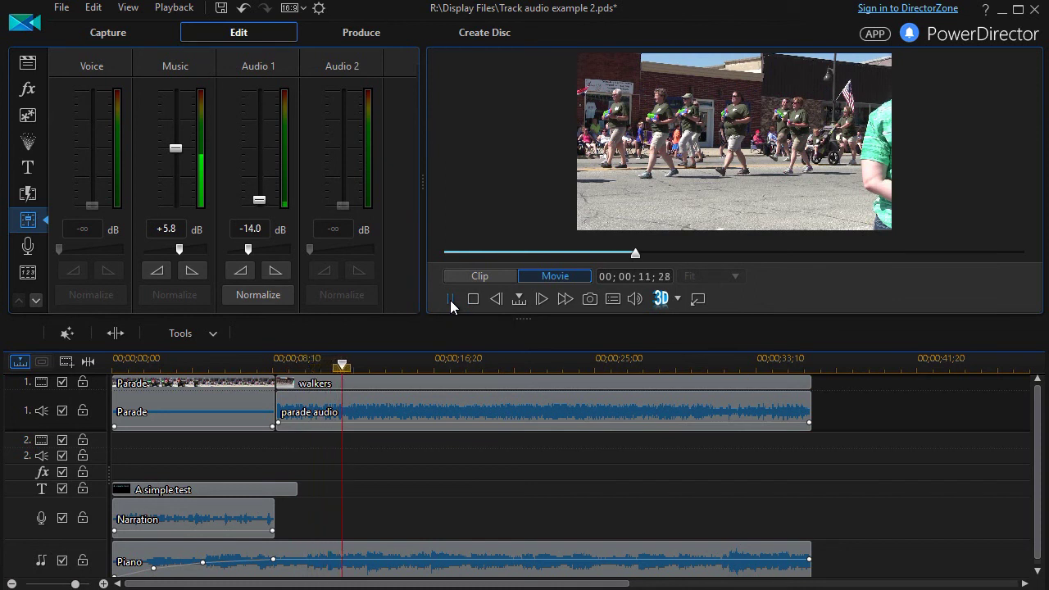
{"action": "left_click", "coordinate": [450, 300]}
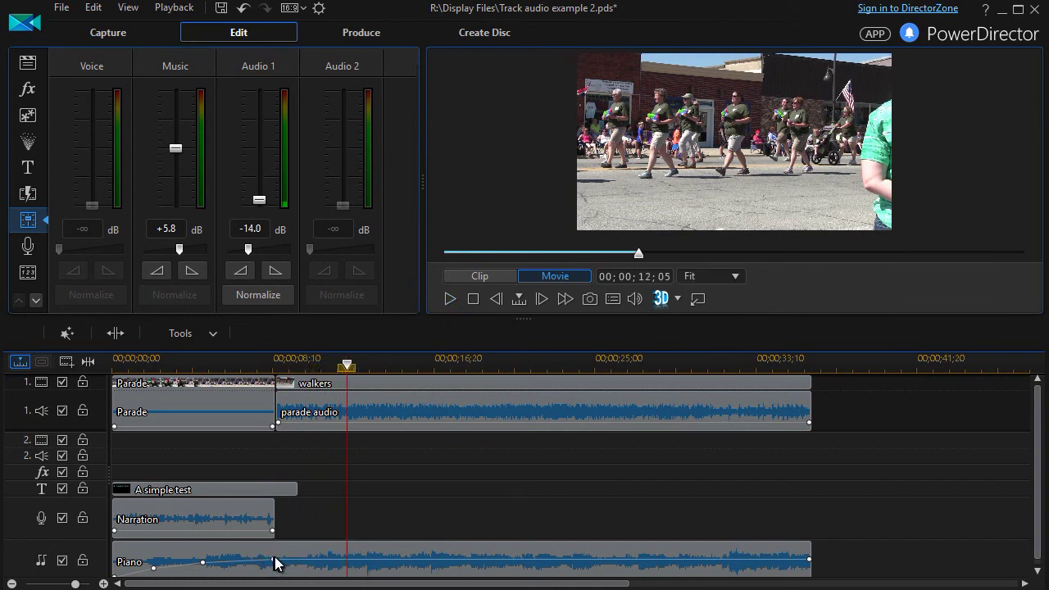
Add a Piano keyframe just after eight seconds dropping the music to -0.4 dB, then play back the drop
{"action": "left_click_drag", "start_coordinate": [346, 363], "coordinate": [270, 379]}
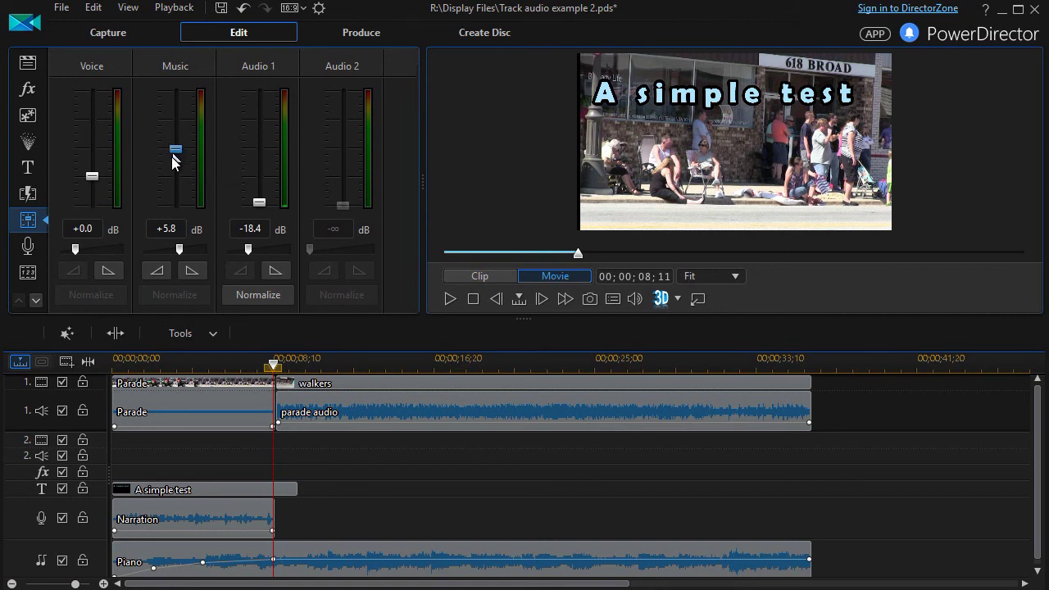
{"action": "left_click_drag", "start_coordinate": [169, 171], "coordinate": [171, 182]}
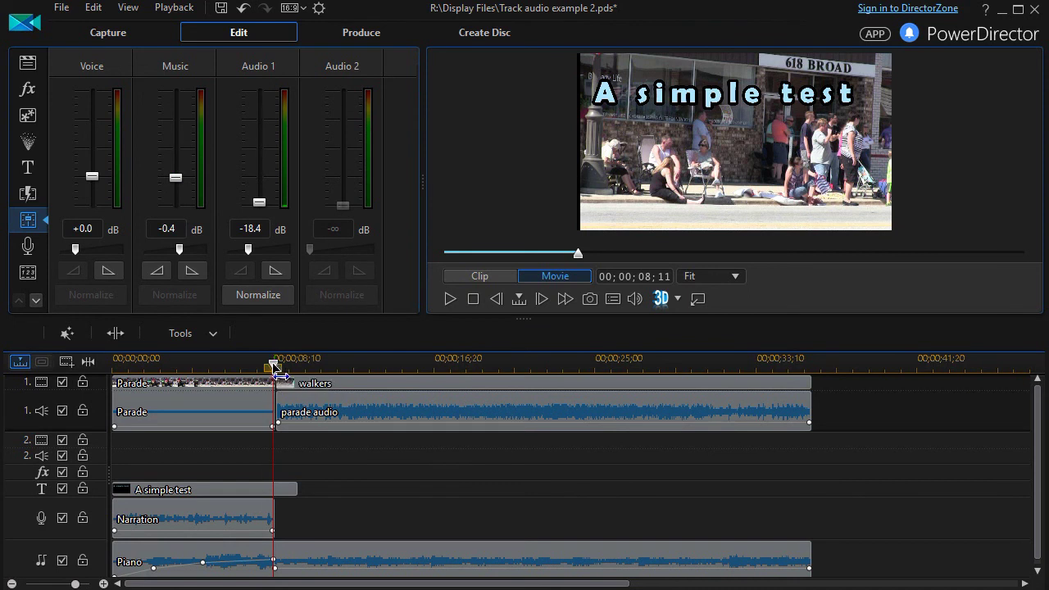
{"action": "left_click_drag", "start_coordinate": [273, 365], "coordinate": [259, 364]}
{"action": "left_click", "coordinate": [447, 293]}
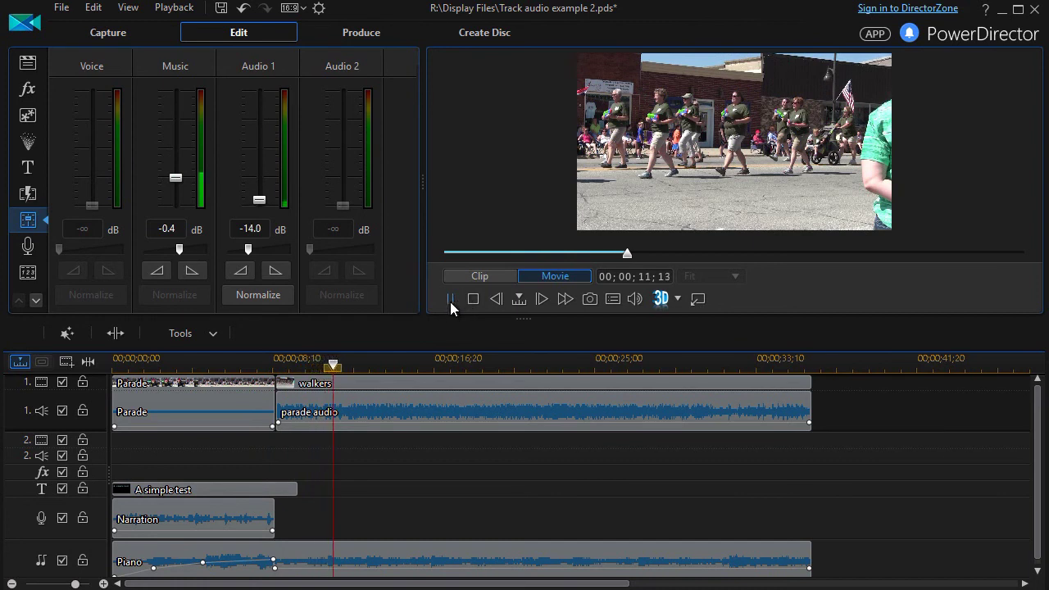
{"action": "left_click", "coordinate": [450, 300]}
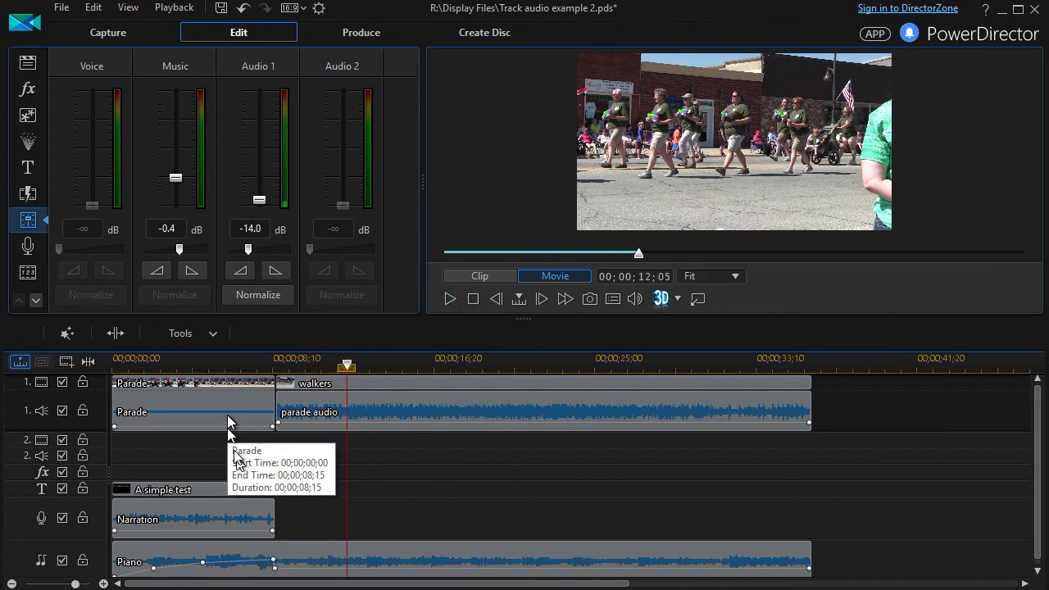